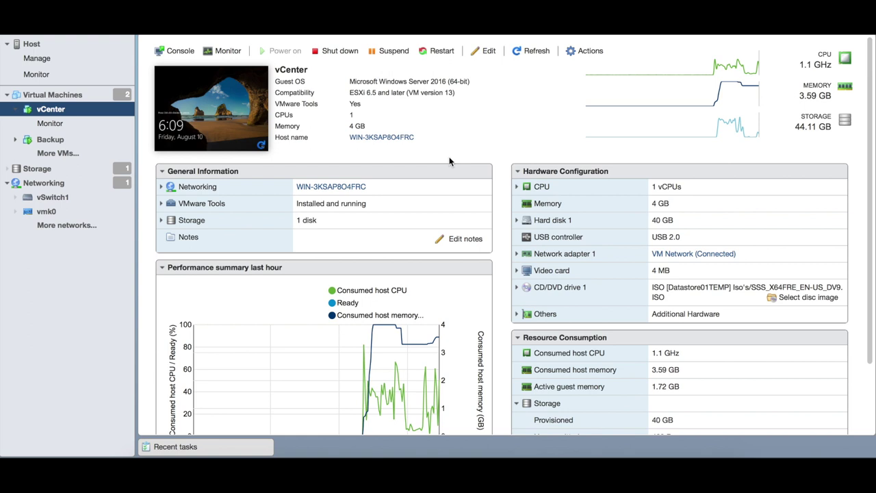
right_click(48, 116)
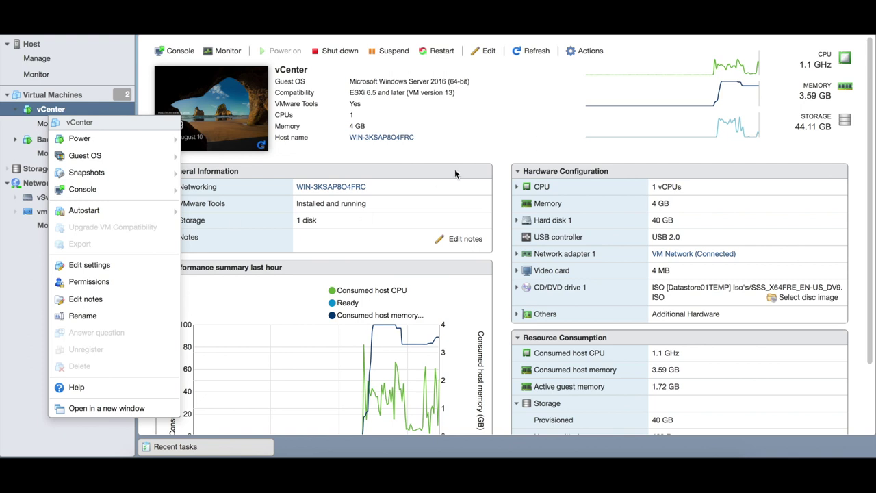
click(491, 133)
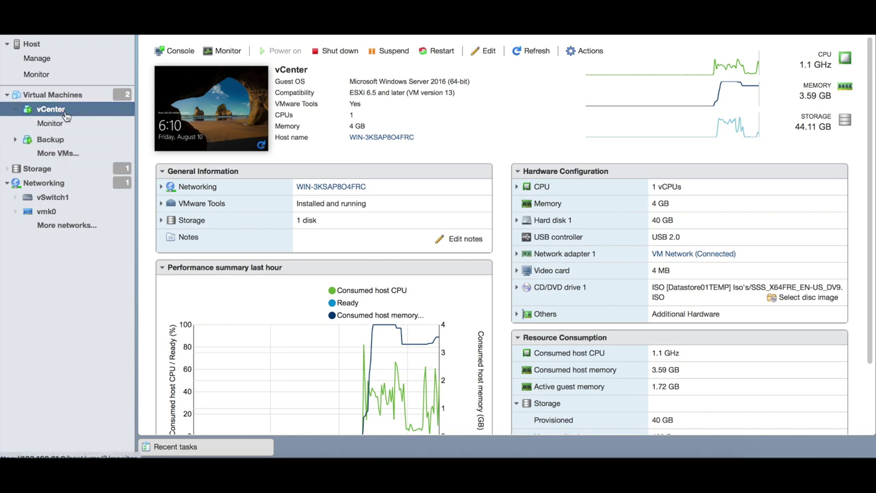
click(61, 170)
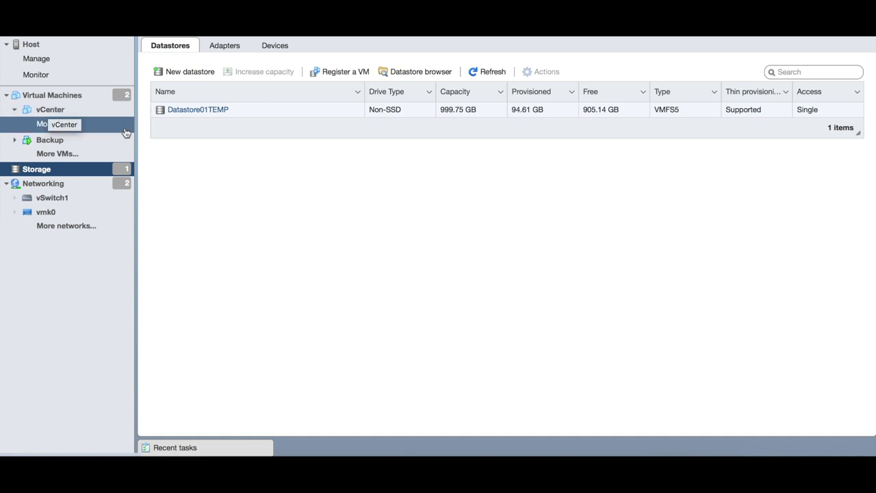
Browse the vCenter folder on Datastore01TEMP, then bring up the vCenter VM's actions menu.
right_click(209, 113)
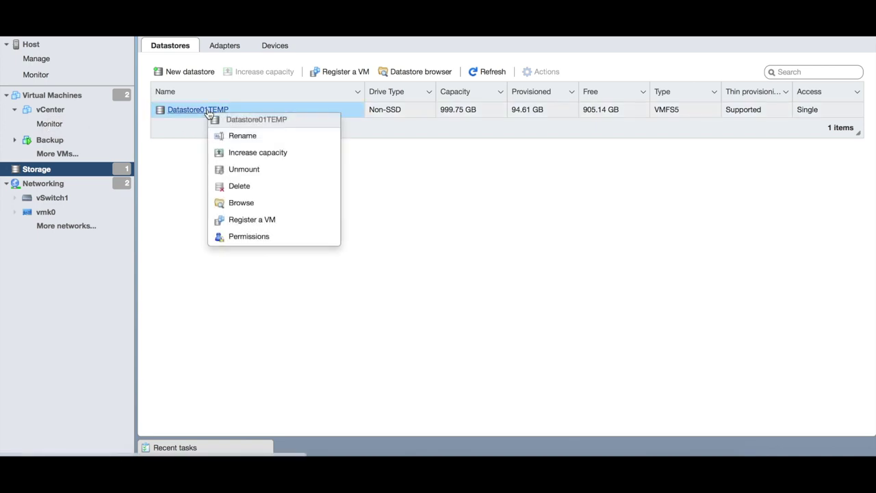
click(251, 200)
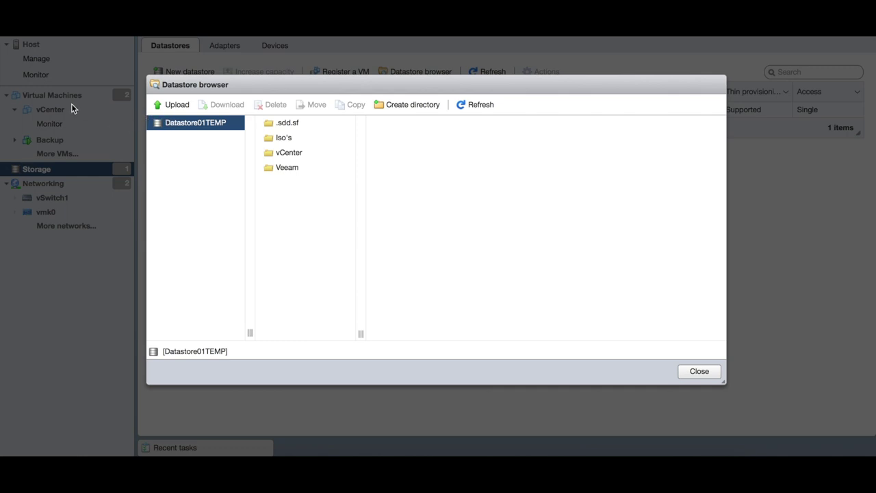
click(302, 156)
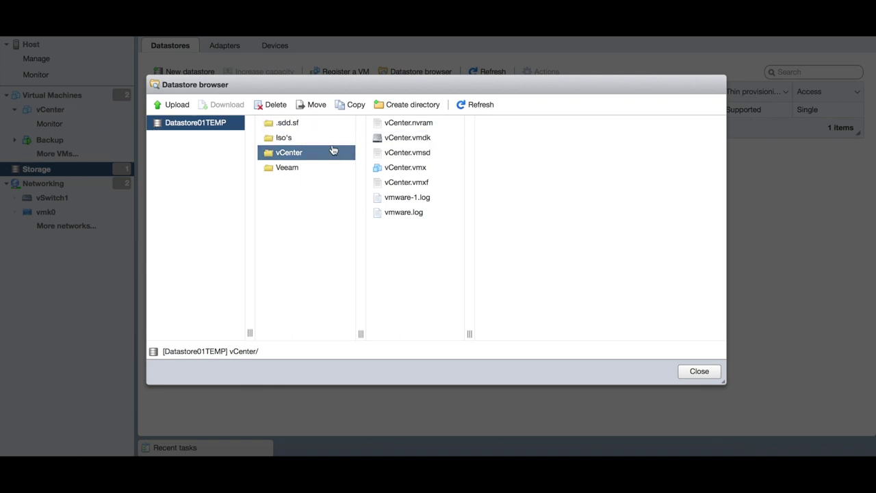
click(699, 371)
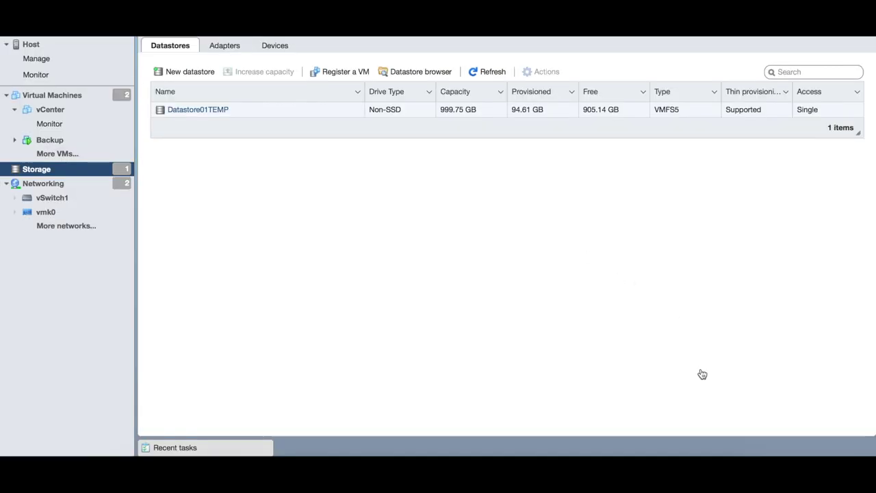
right_click(57, 113)
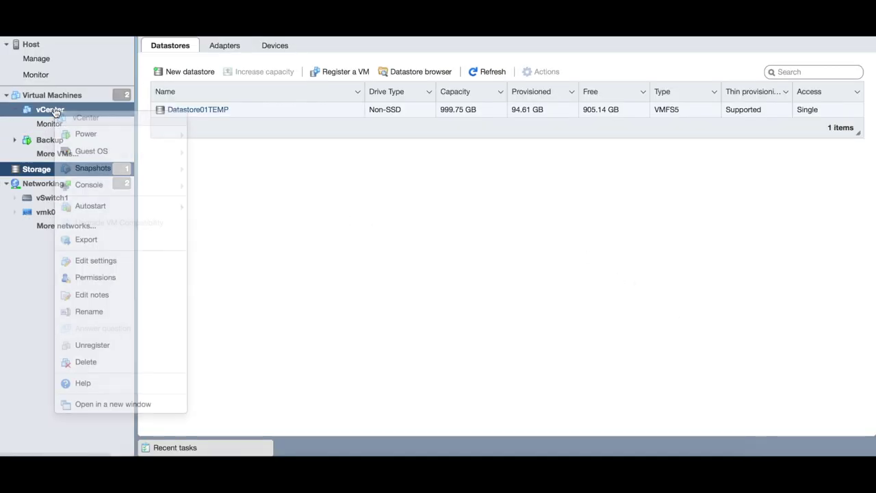
click(111, 260)
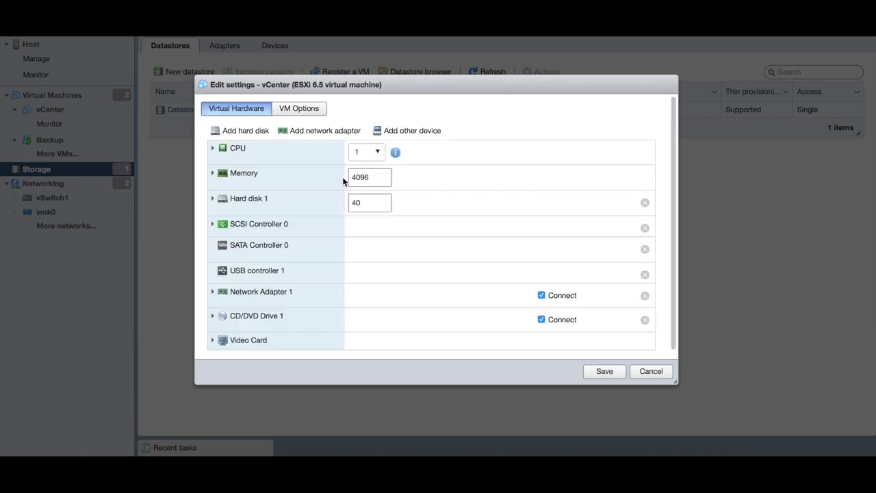
click(213, 199)
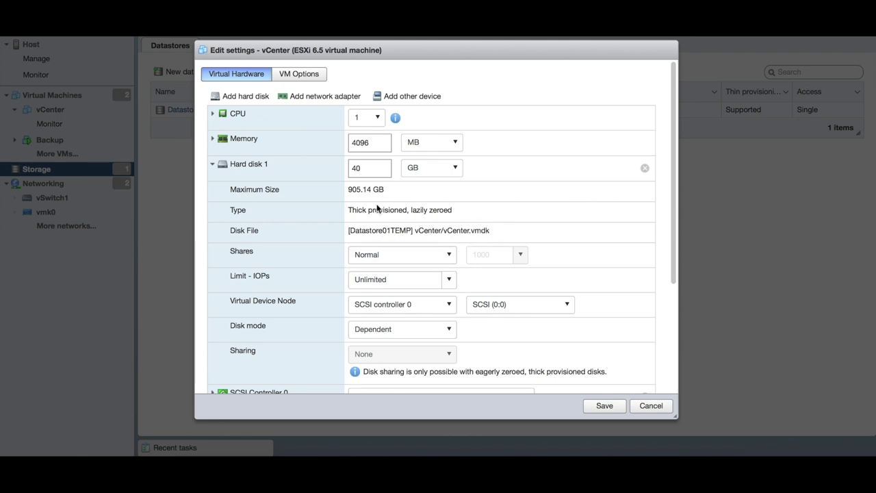
click(651, 405)
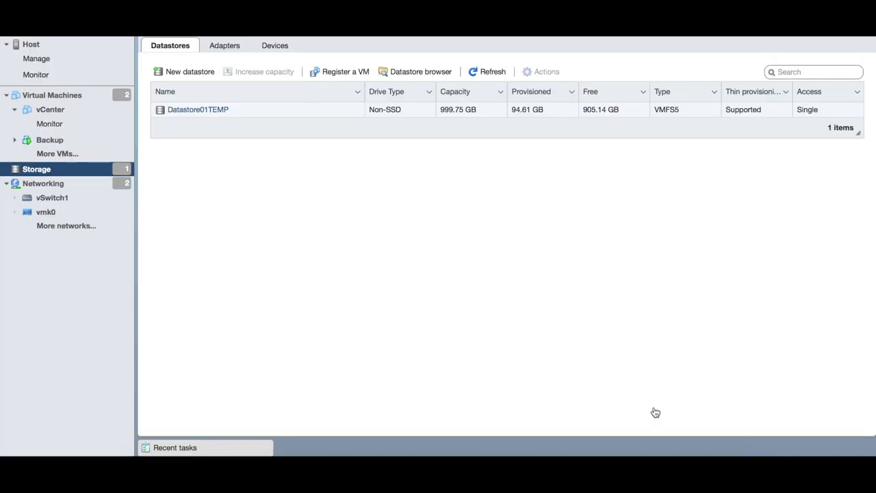
Browse Datastore01TEMP to vCenter/vCenter.vmdk, then return to its root to create a directory.
right_click(194, 113)
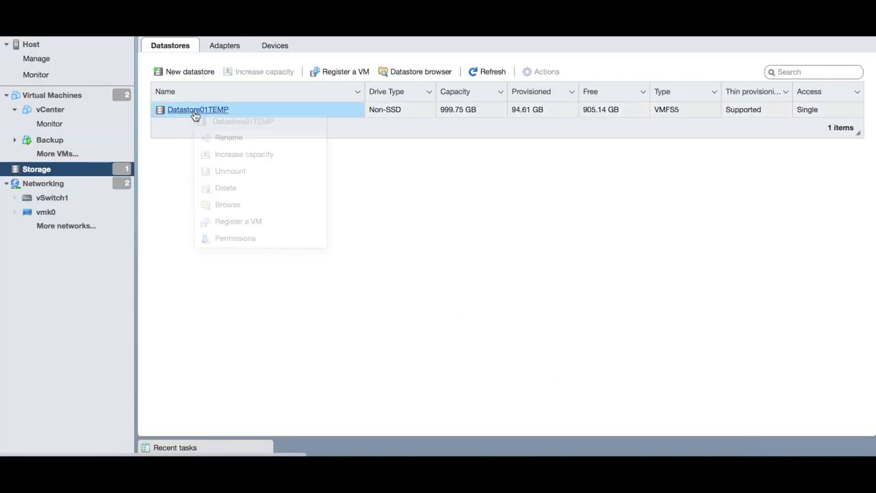
click(229, 205)
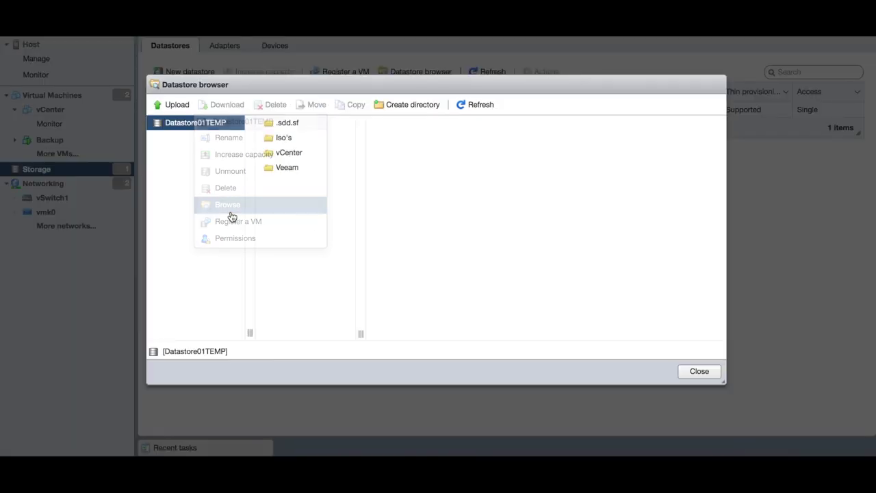
click(280, 153)
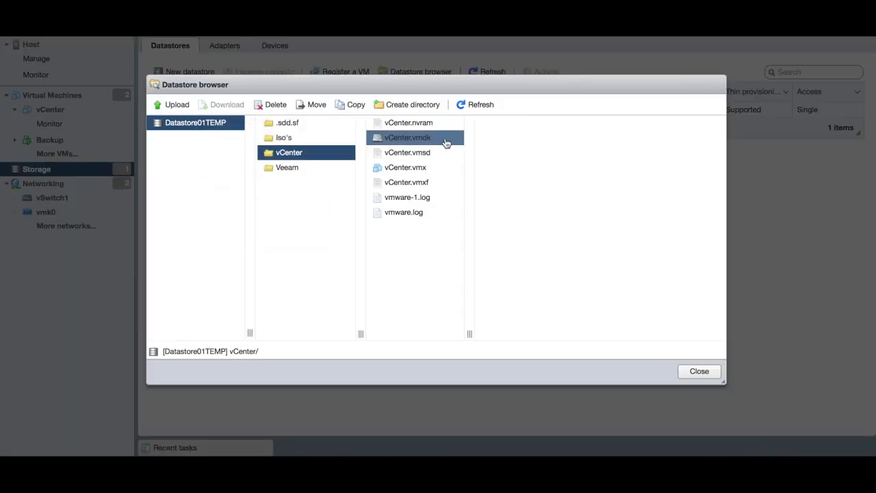
click(409, 143)
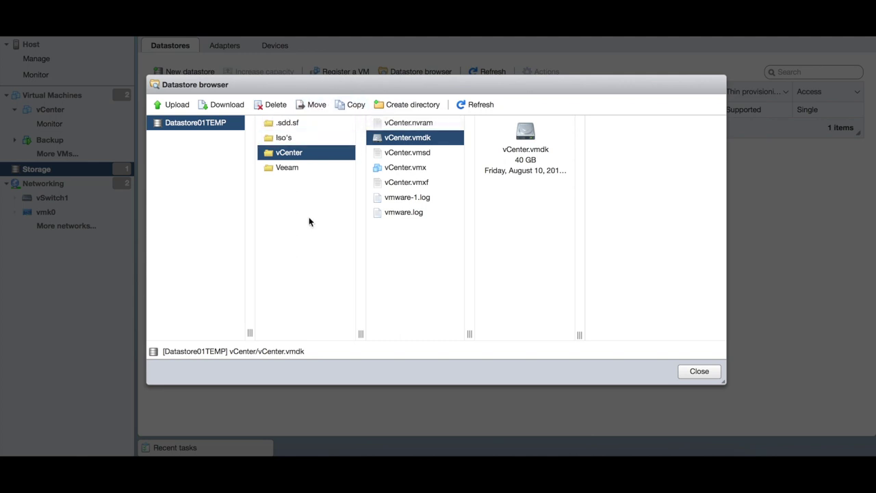
click(208, 126)
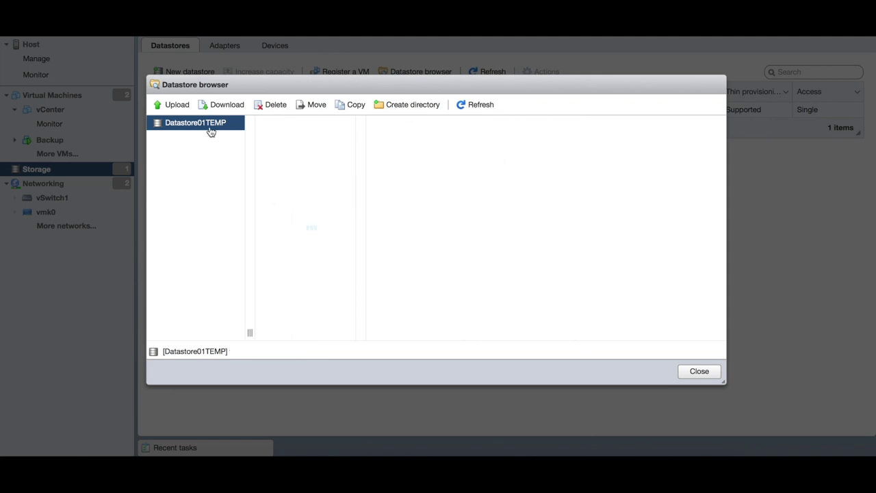
click(413, 109)
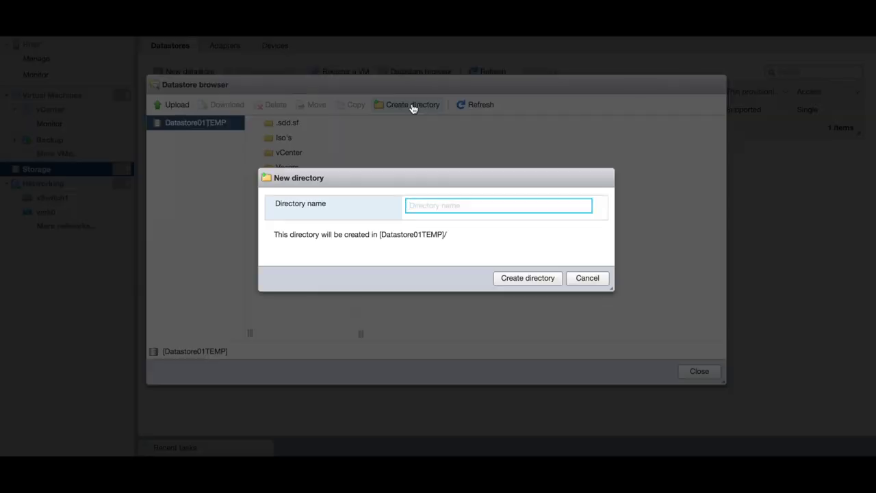
Create the VCENTERNEW folder and copy vCenter/vCenter.vmdk into it.
text(VCENTERNEW)
click(524, 281)
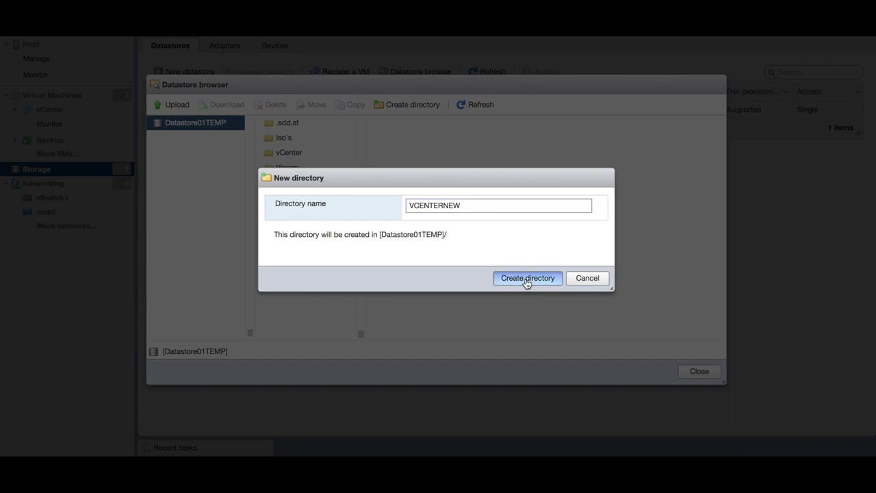
click(300, 154)
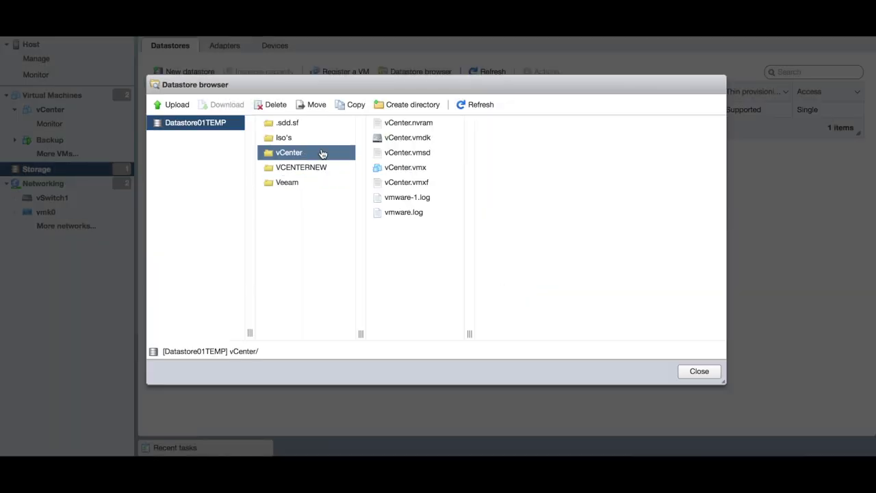
click(404, 141)
click(352, 102)
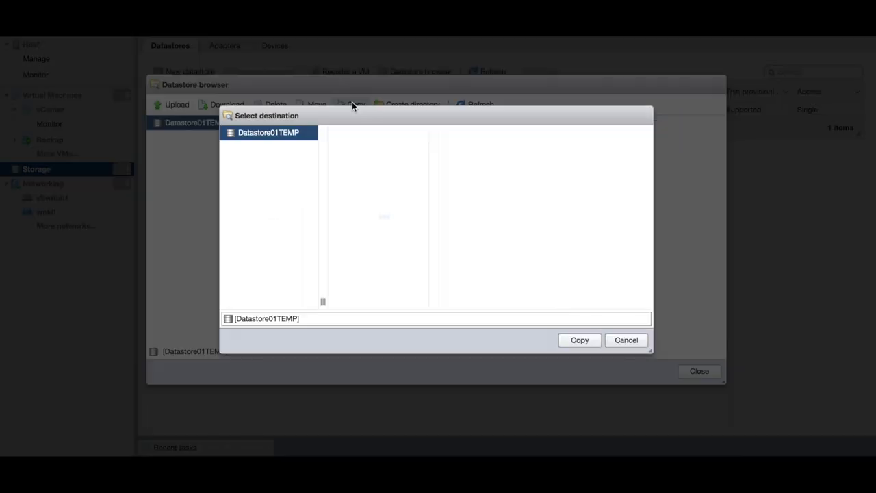
click(367, 170)
click(378, 177)
click(587, 342)
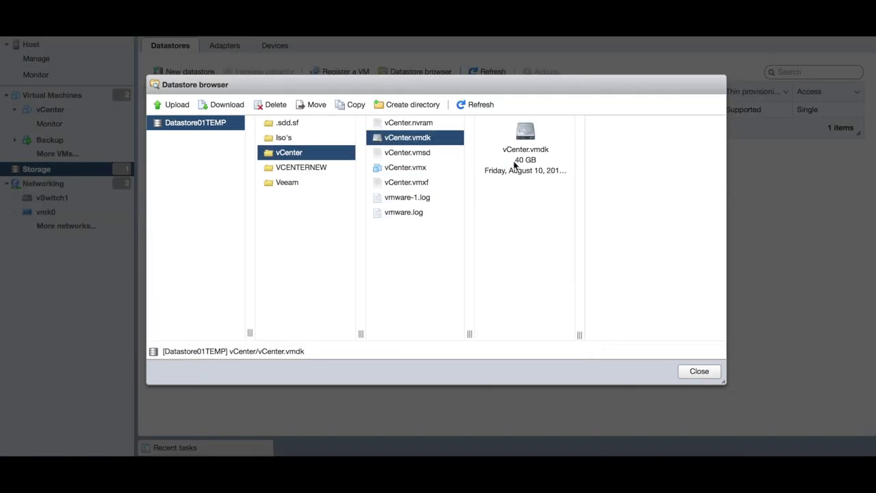
Confirm VCENTERNEW now holds the copied 40 GB vCenter.vmdk, then close the browser.
click(493, 172)
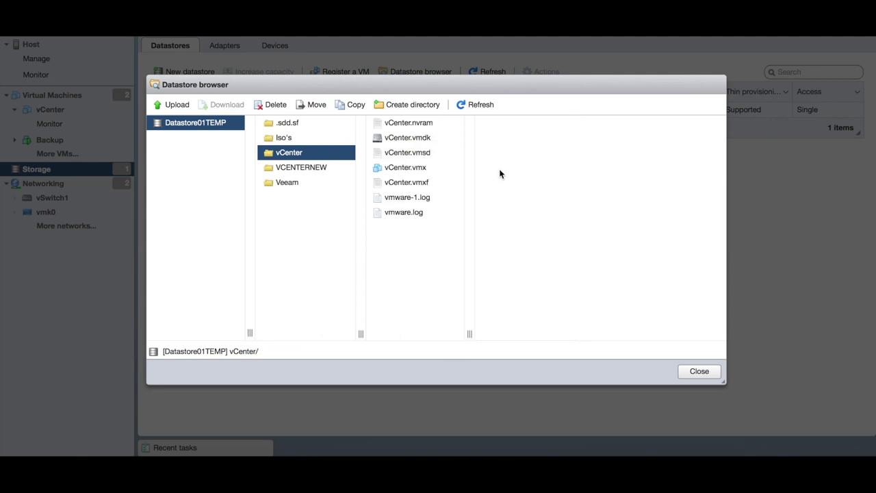
click(409, 139)
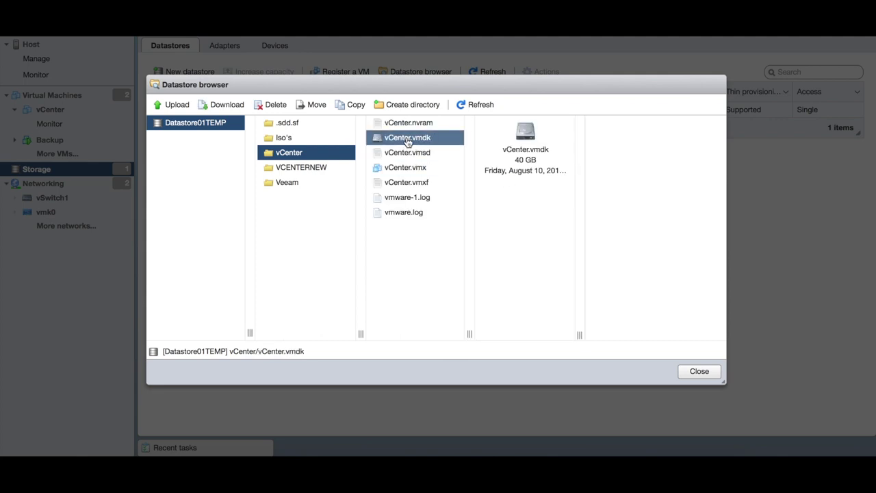
click(313, 168)
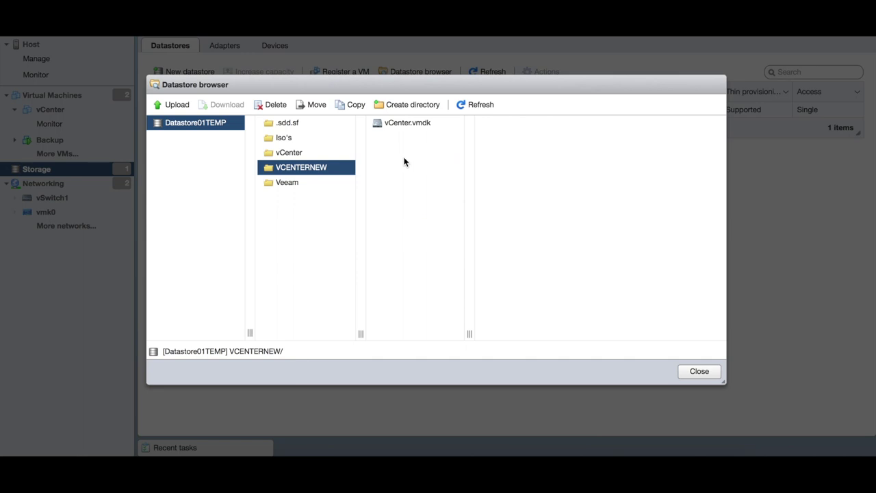
click(414, 126)
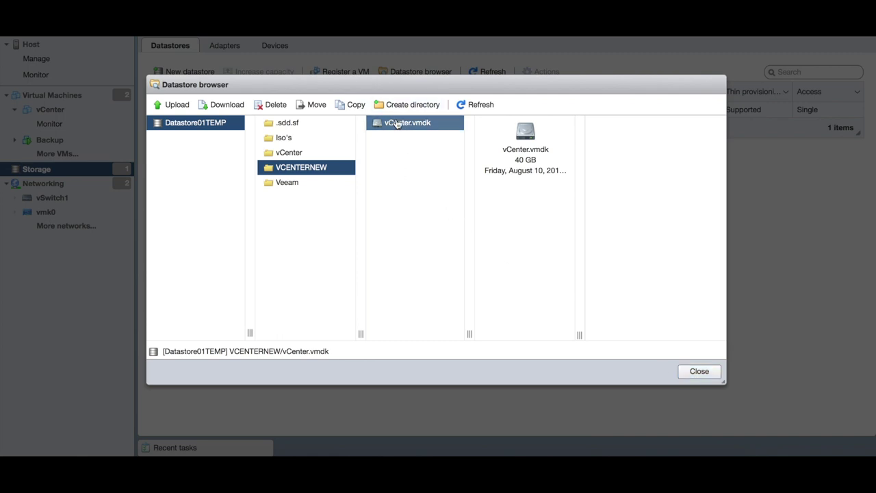
click(699, 371)
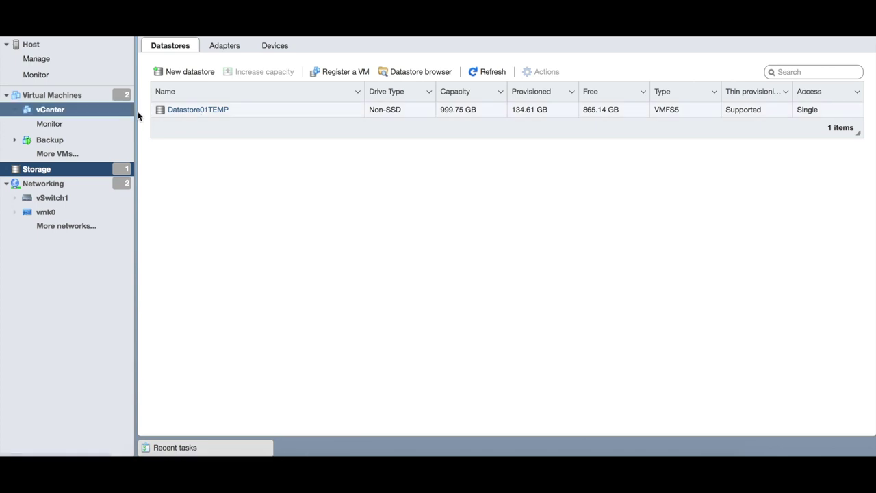
Start creating a new virtual machine named vCenter2.
click(63, 97)
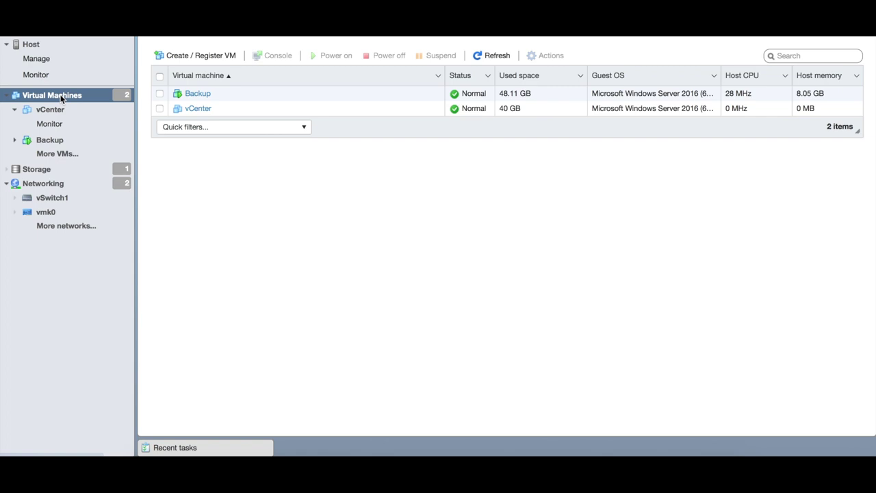
click(200, 57)
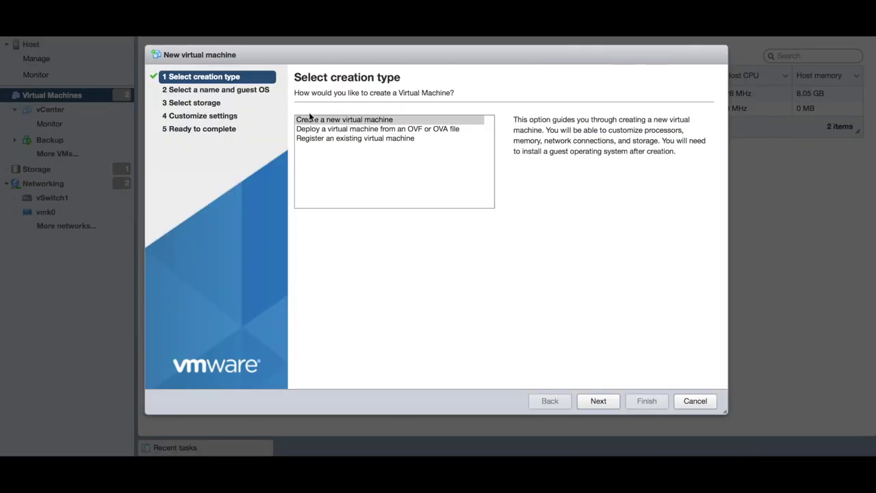
click(599, 402)
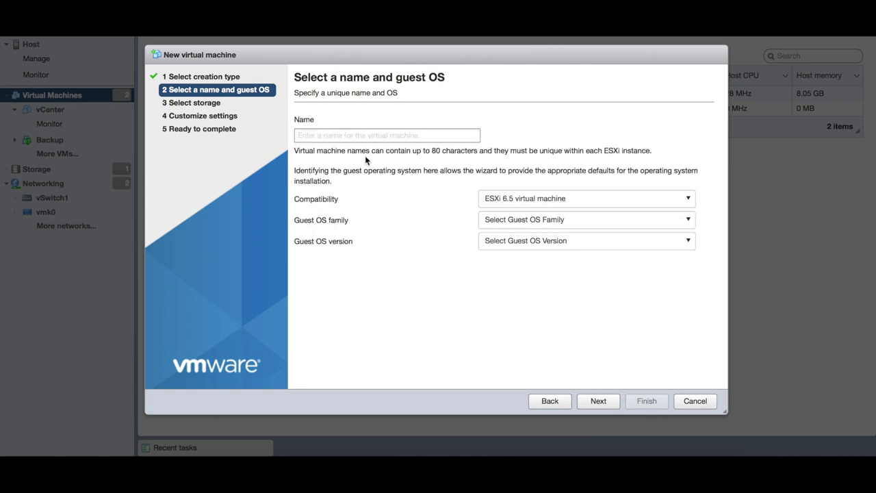
click(356, 136)
text(vCenter)
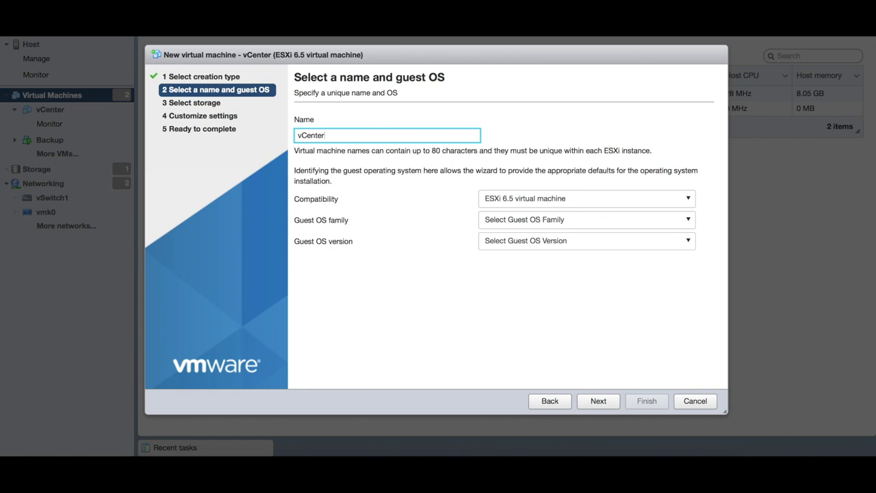
text(2)
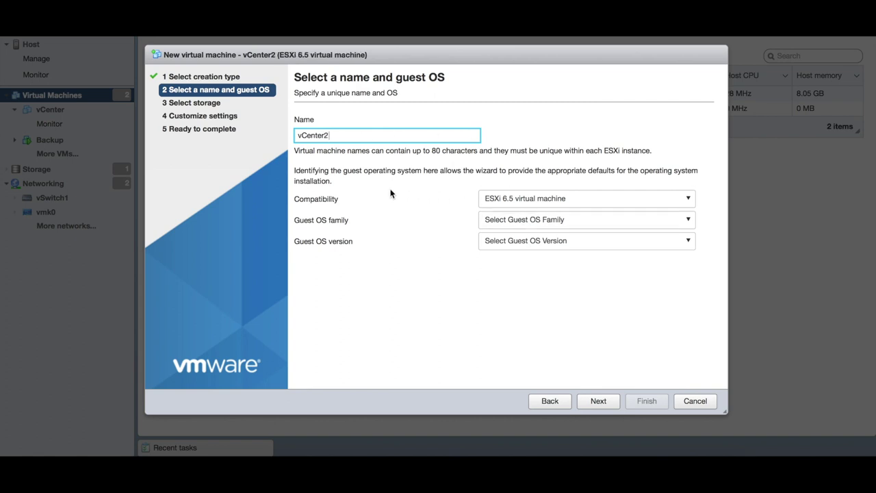
Set the guest OS to Windows, Microsoft Windows Server 2016 (64-bit).
click(530, 226)
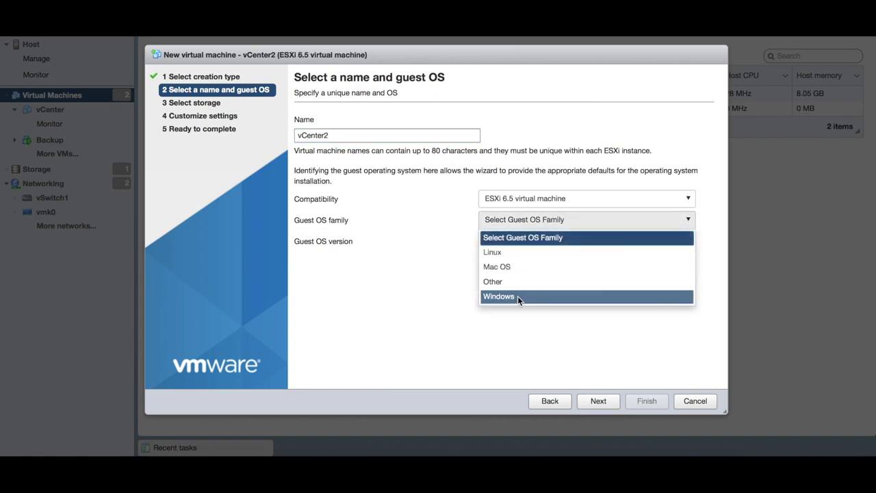
click(518, 295)
click(549, 241)
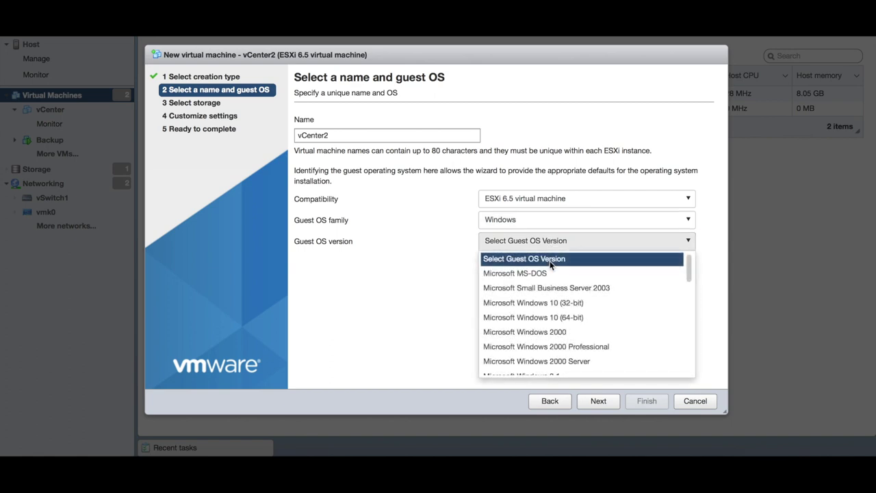
scroll(545, 316, down, 1)
scroll(546, 319, down, 5)
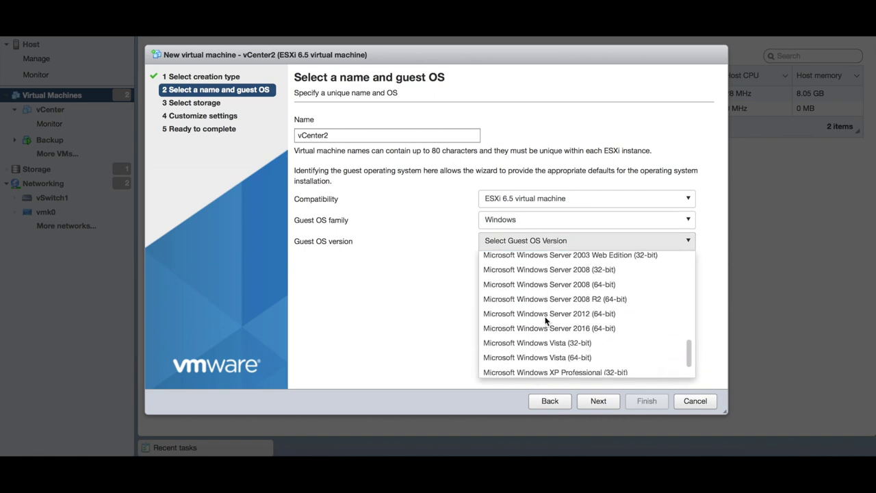
click(570, 326)
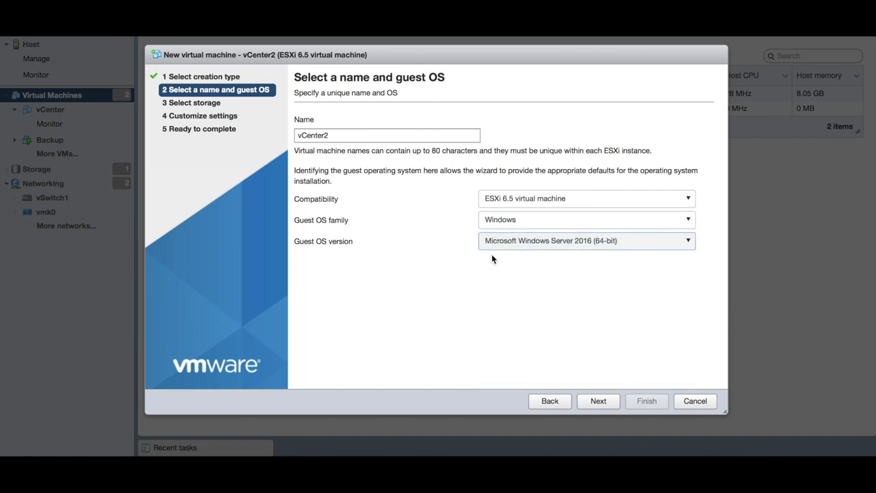
click(599, 400)
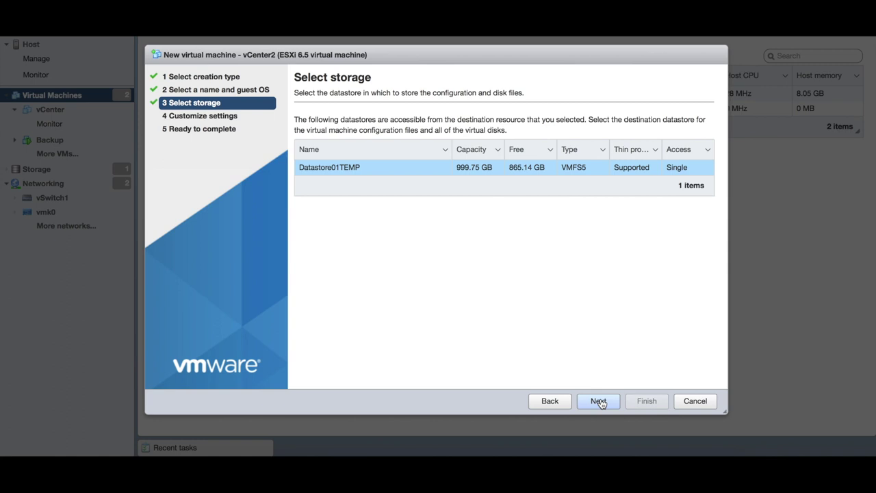
Keep Datastore01TEMP as storage and remove the default 40 GB hard disk.
click(599, 401)
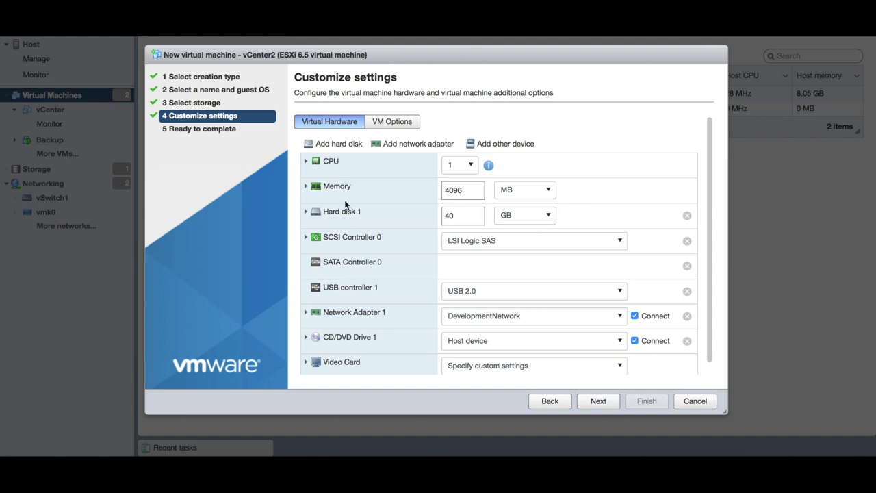
click(687, 216)
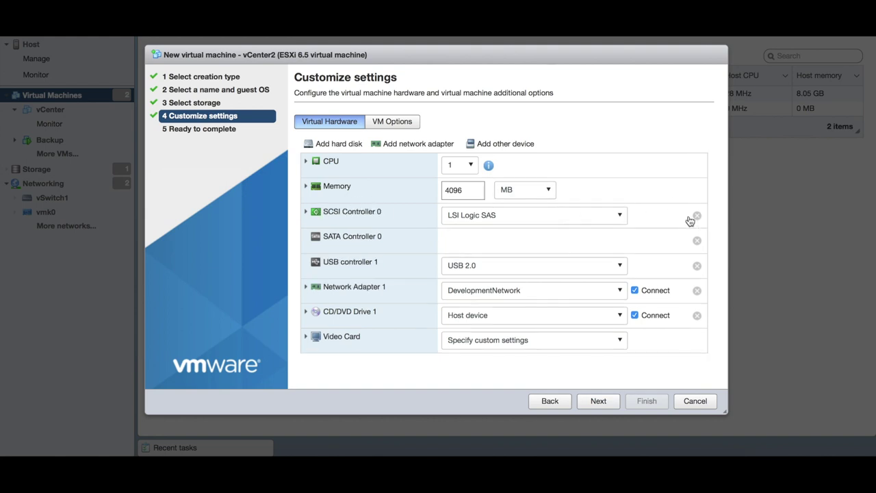
Attach the existing VCENTERNEW/vCenter.vmdk as the VM's hard disk and finish creating vCenter2.
click(339, 146)
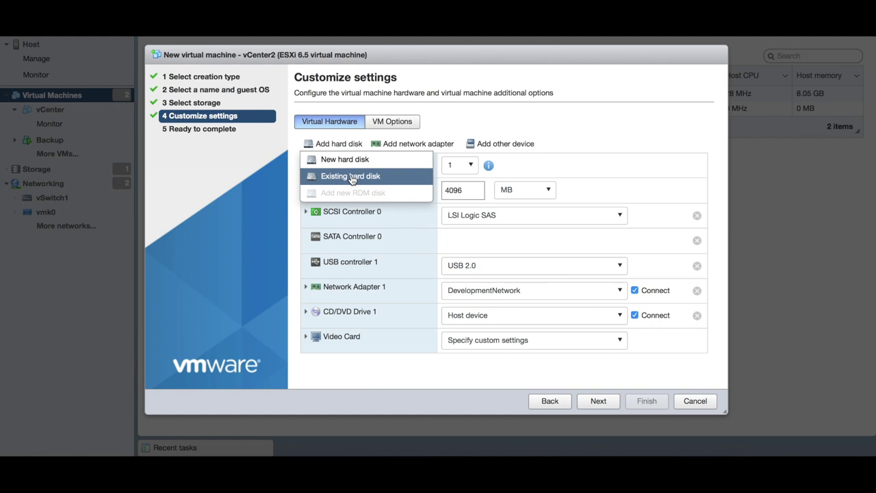
click(351, 177)
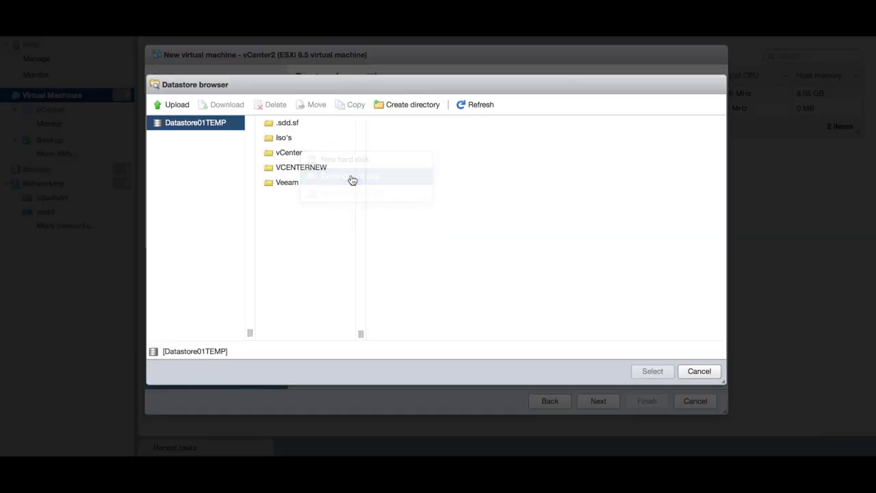
click(352, 181)
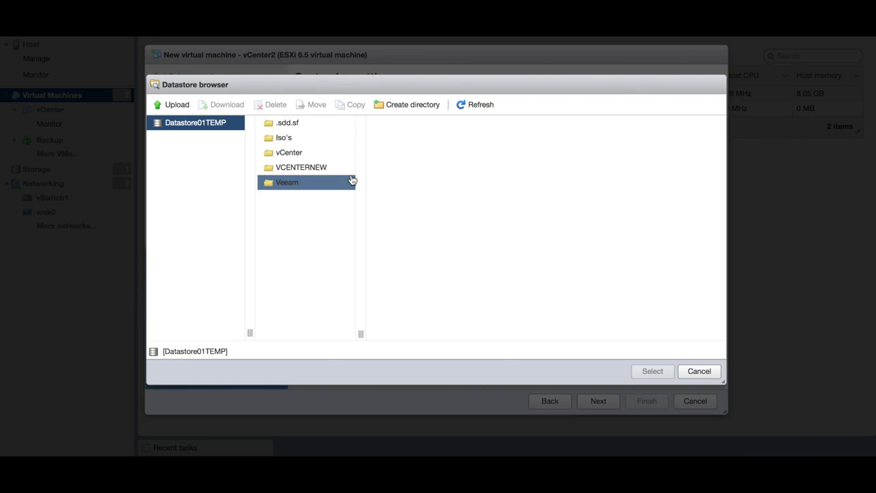
click(310, 171)
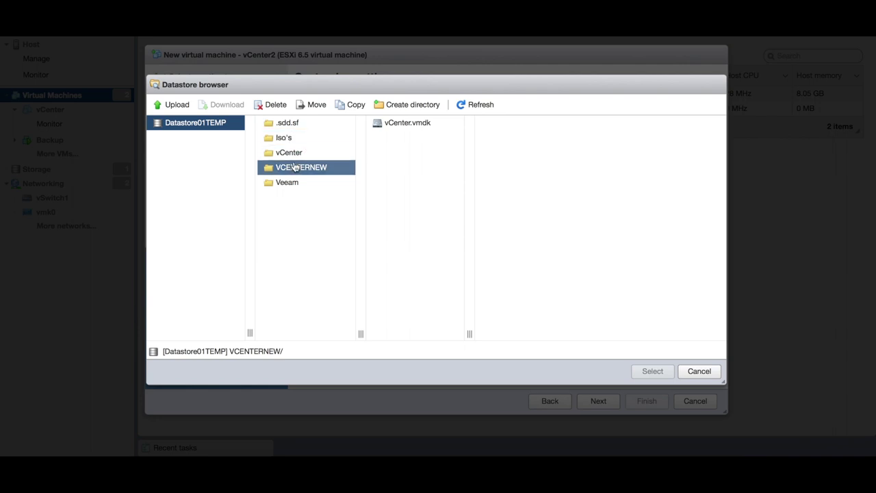
click(415, 126)
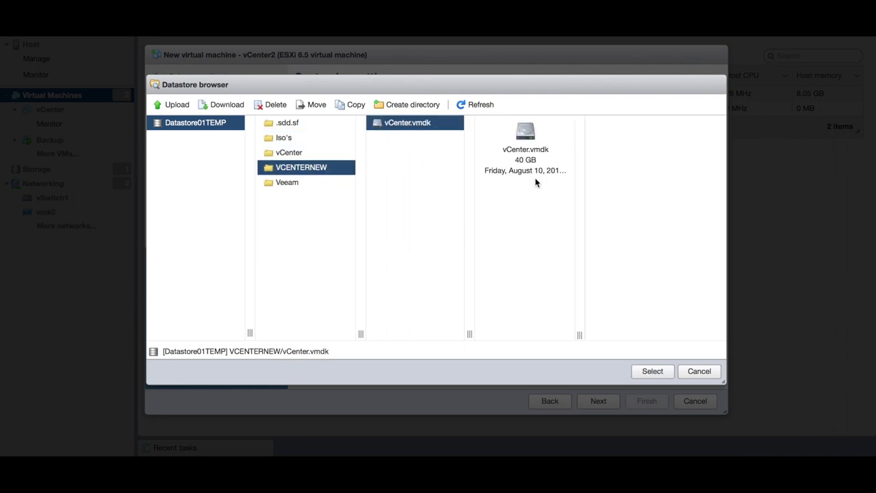
click(654, 372)
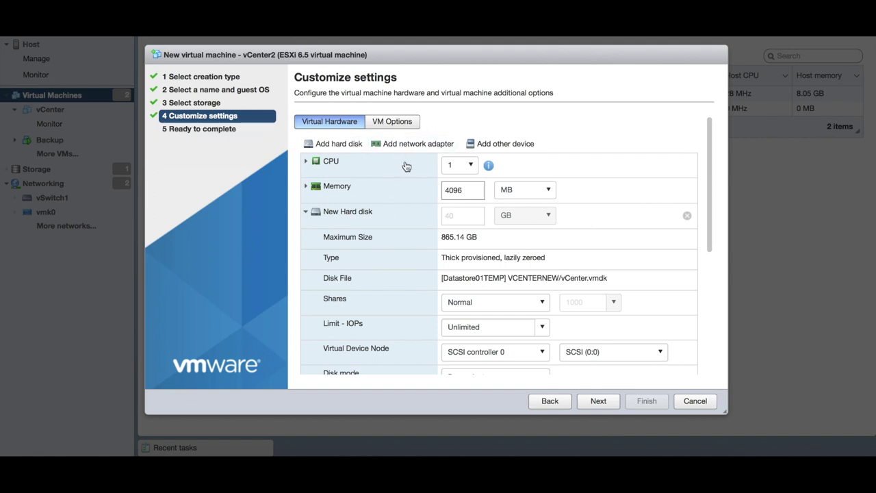
click(602, 405)
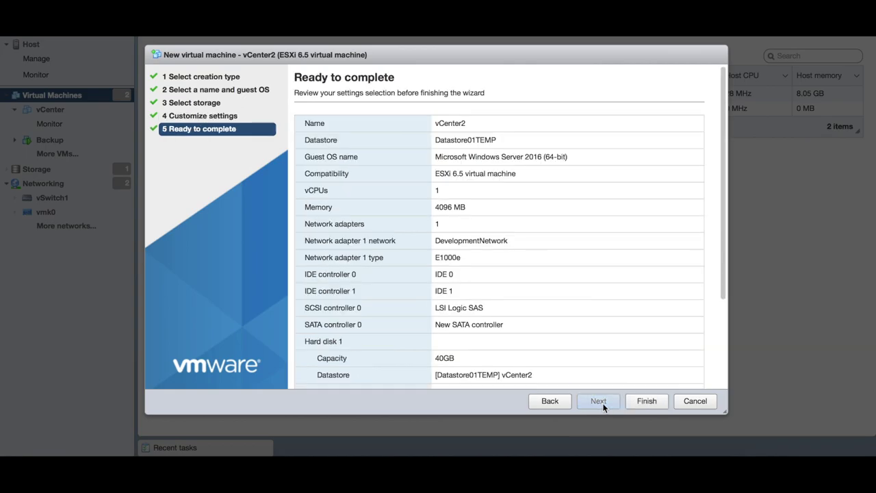
click(646, 404)
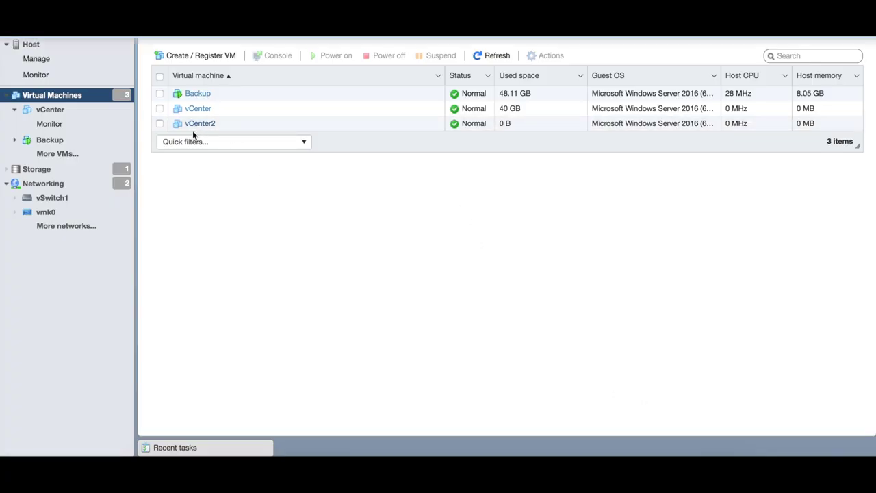
Show the Storage page listing Datastore01TEMP with 865.14 GB free.
click(38, 174)
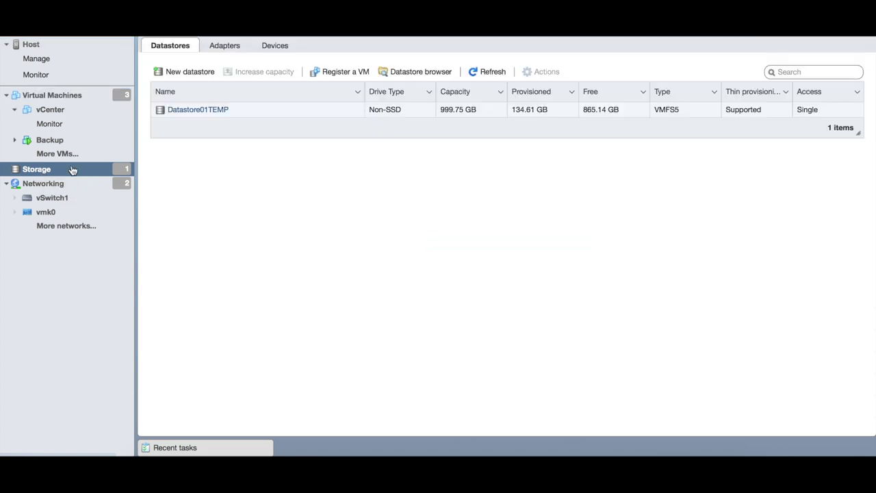
right_click(212, 114)
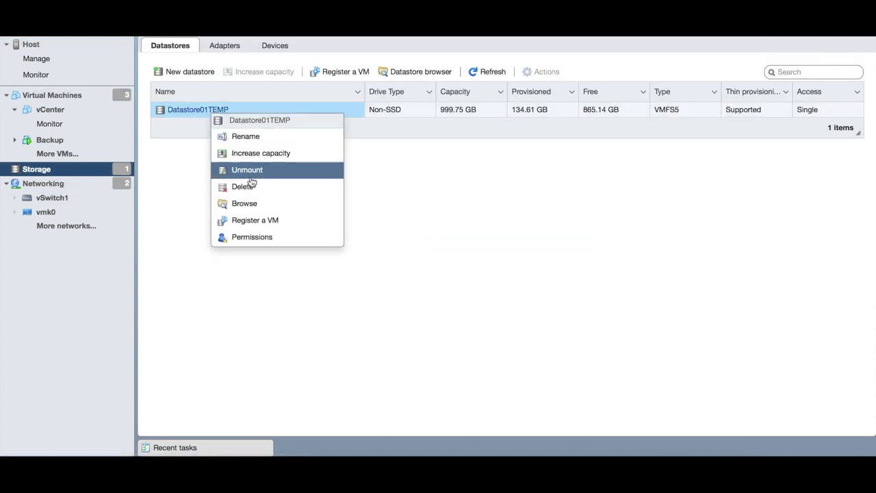
click(252, 204)
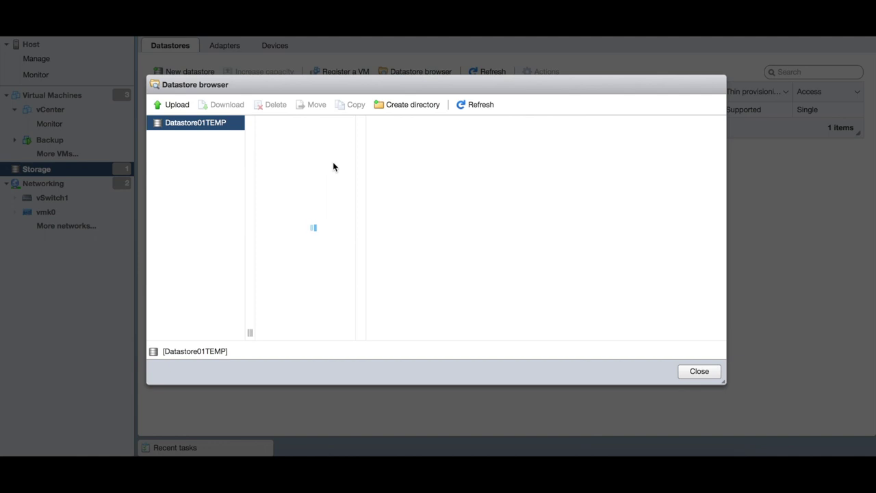
click(334, 168)
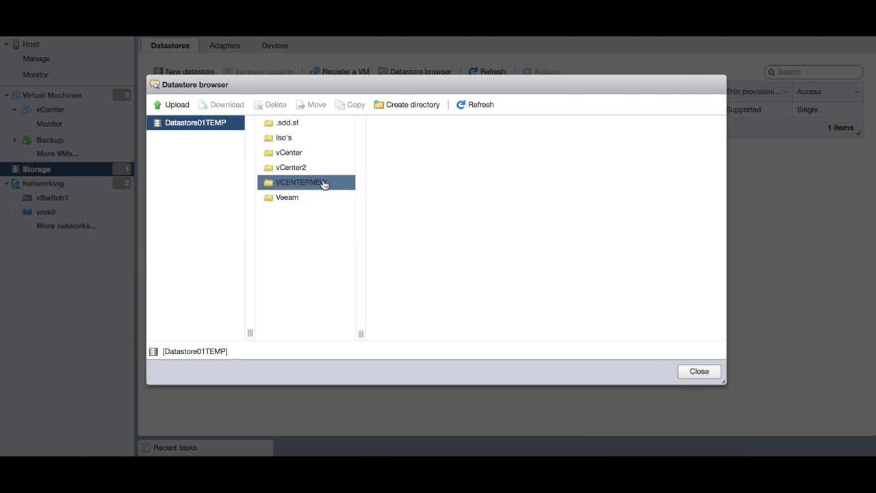
click(296, 171)
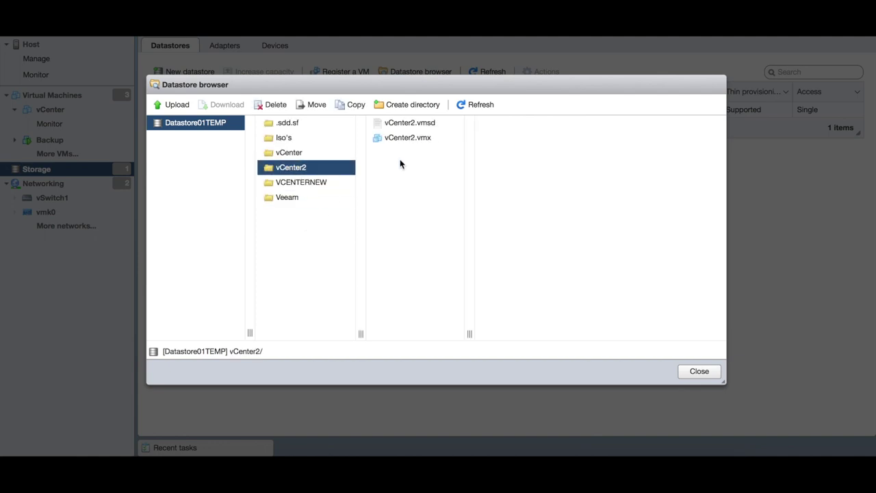
click(313, 184)
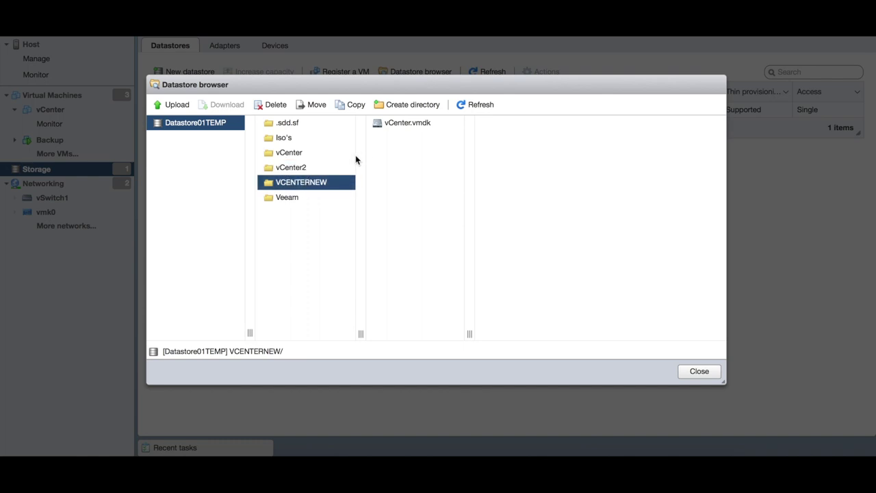
click(414, 127)
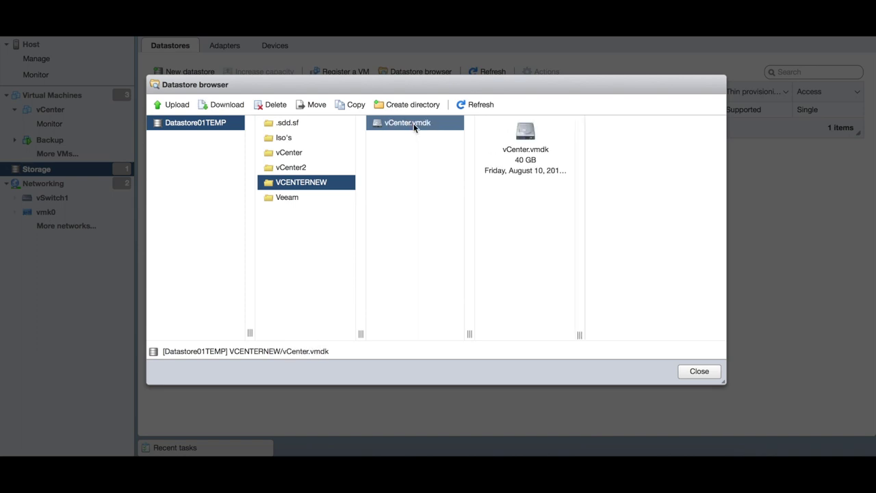
click(314, 106)
click(362, 182)
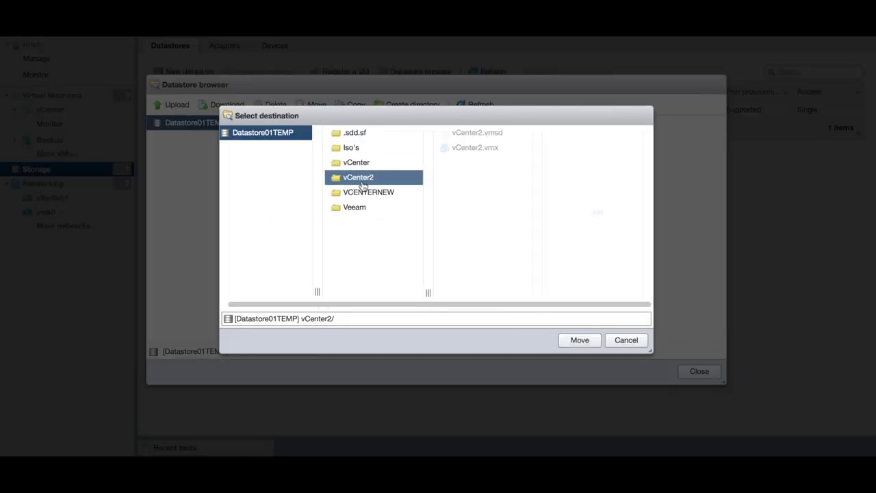
click(626, 341)
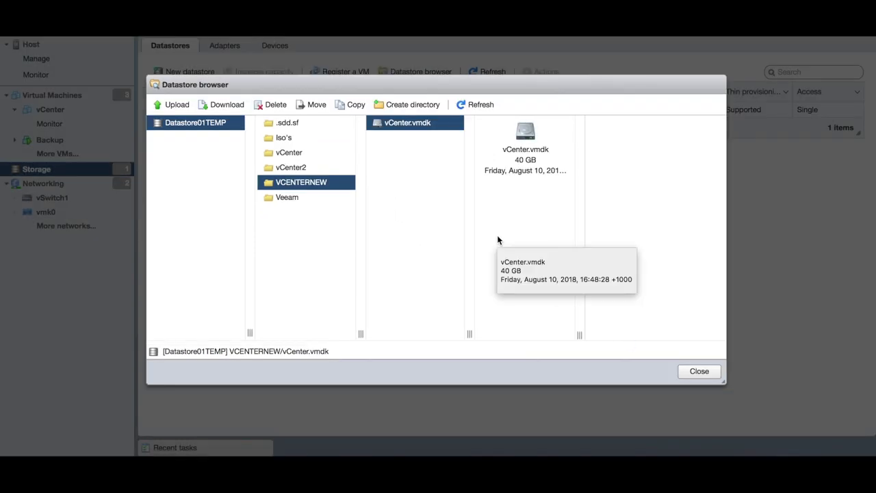
click(699, 373)
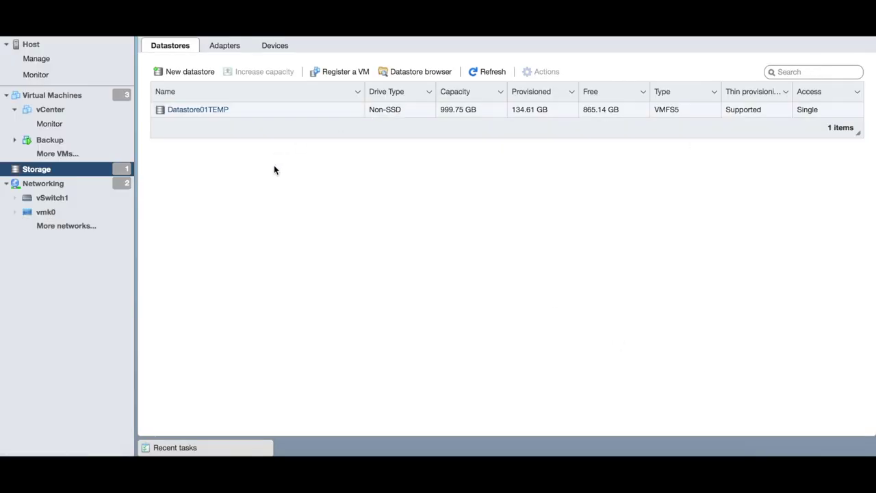
Power on the vCenter2 VM and open its console in a new tab.
click(54, 98)
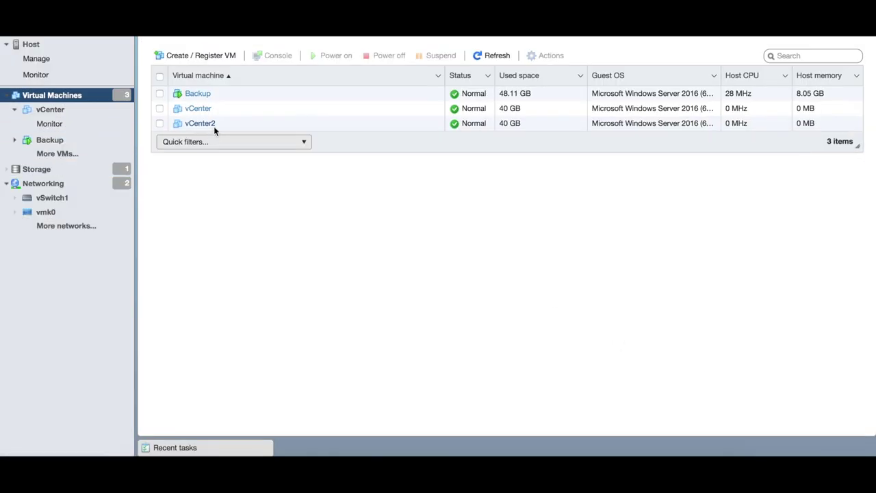
click(204, 123)
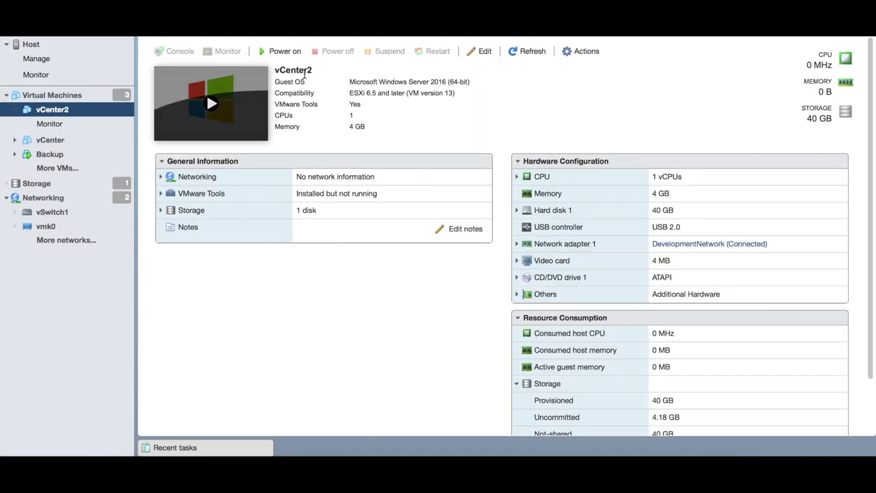
click(285, 53)
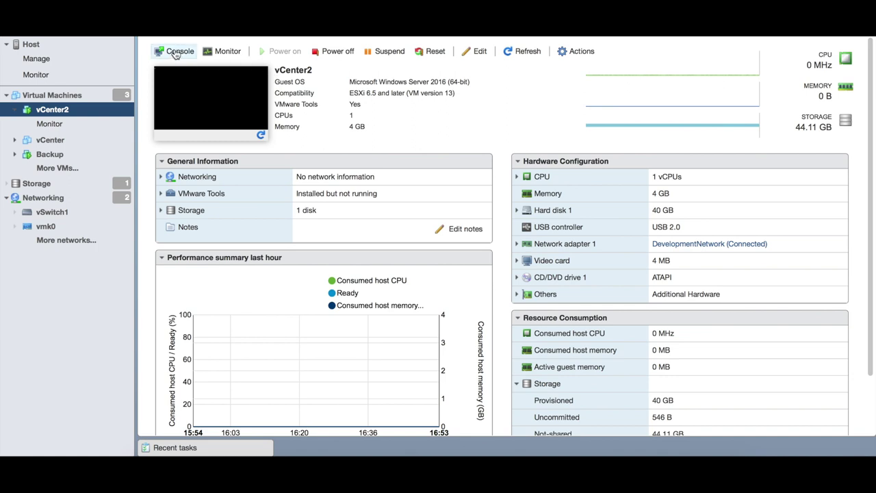
click(175, 53)
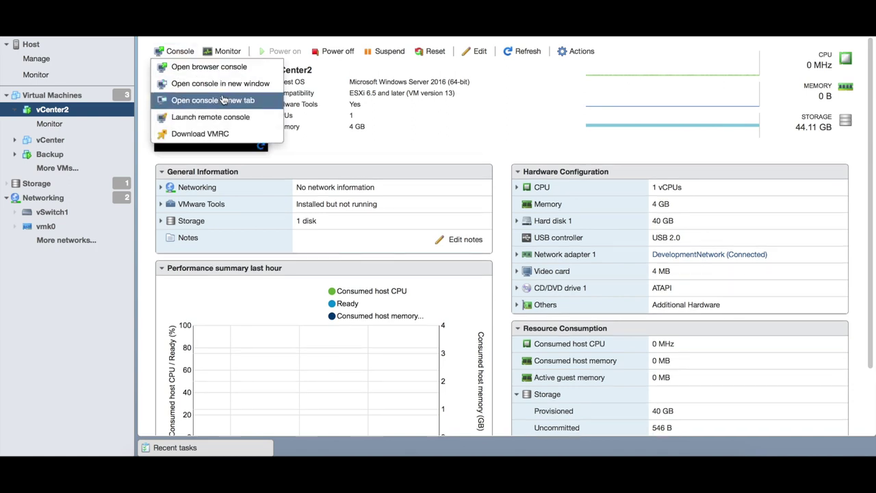